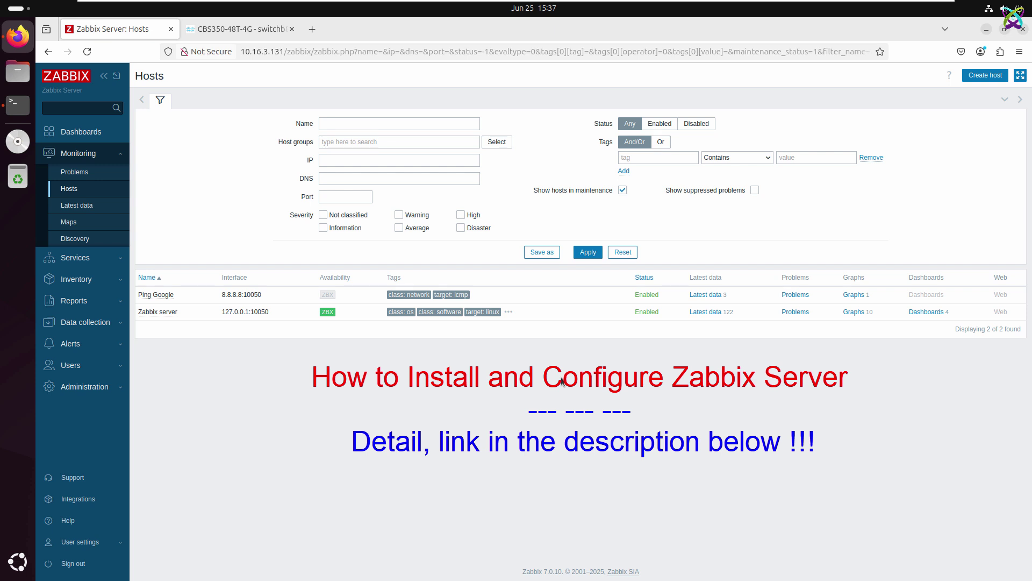
pyautogui.click(257, 32)
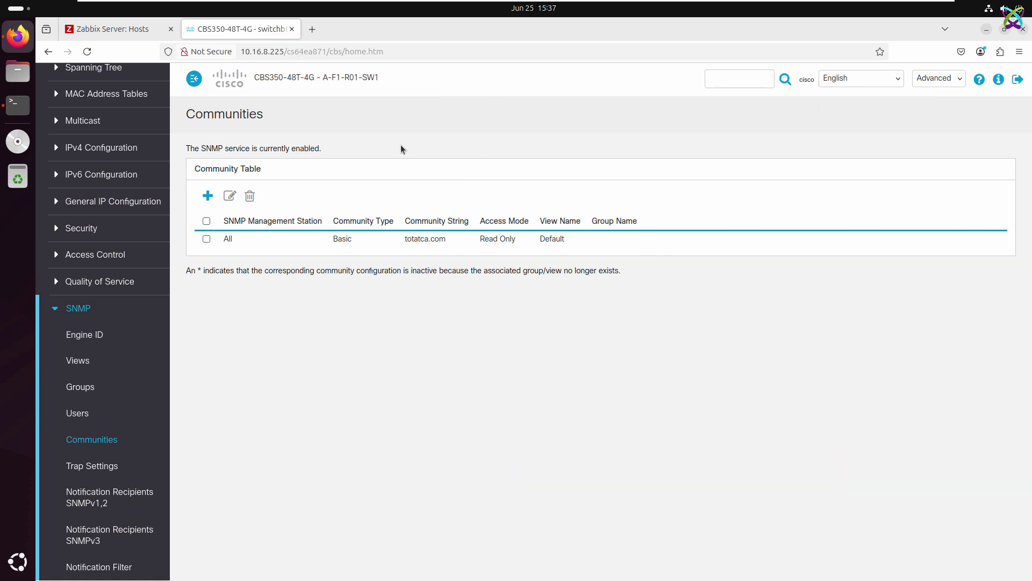
pyautogui.click(151, 30)
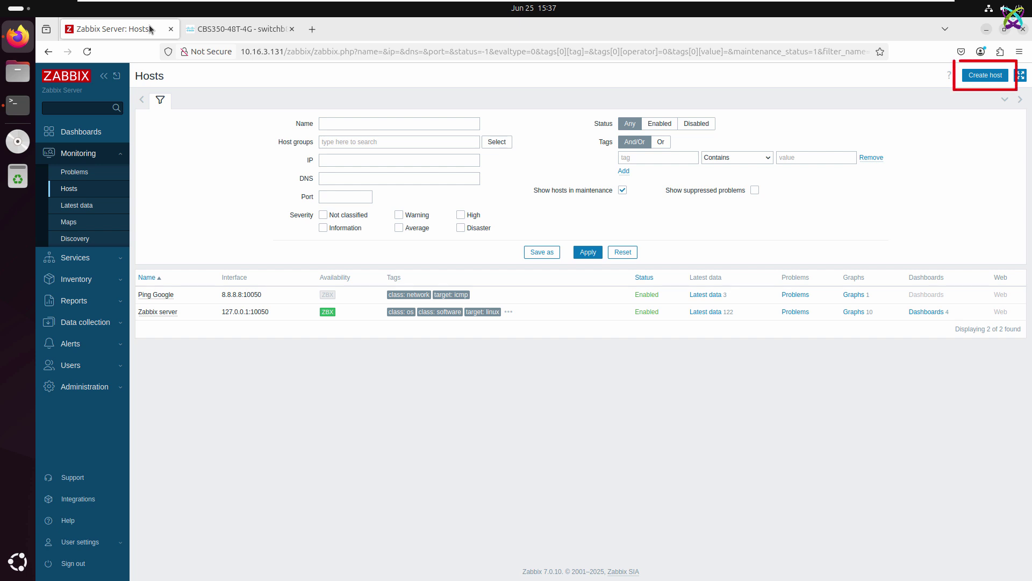
# Begin a new Zabbix host named CBS350.
pyautogui.click(992, 79)
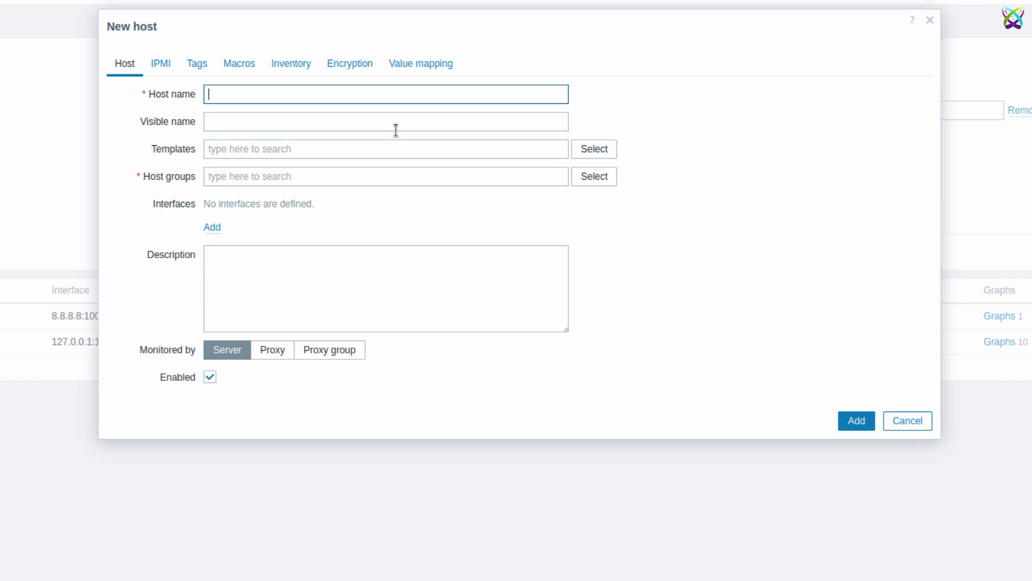
pyautogui.write('CBS350')
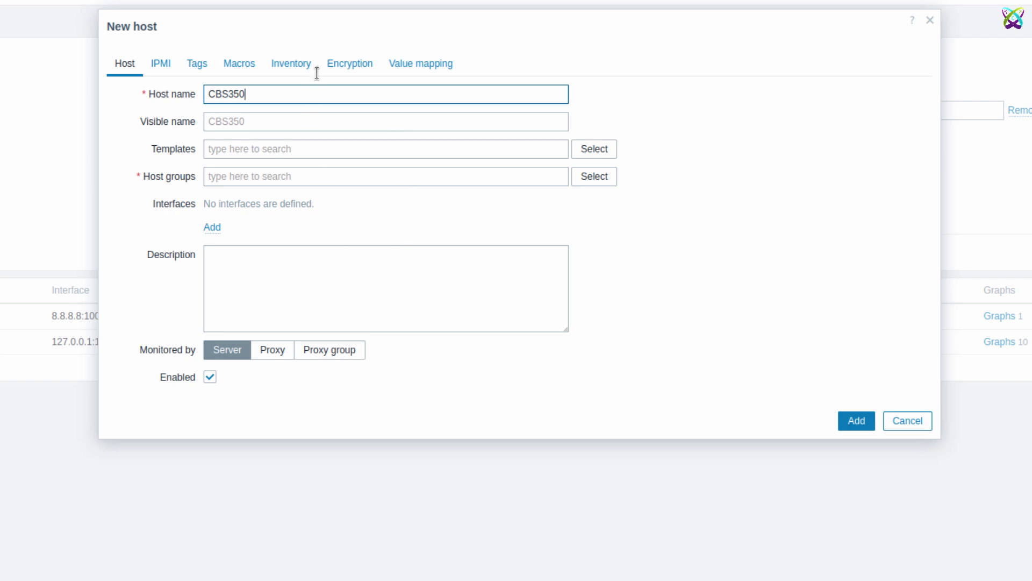
# Attach the Cisco IOS by SNMP template from Templates/Network devices to CBS350.
pyautogui.click(595, 150)
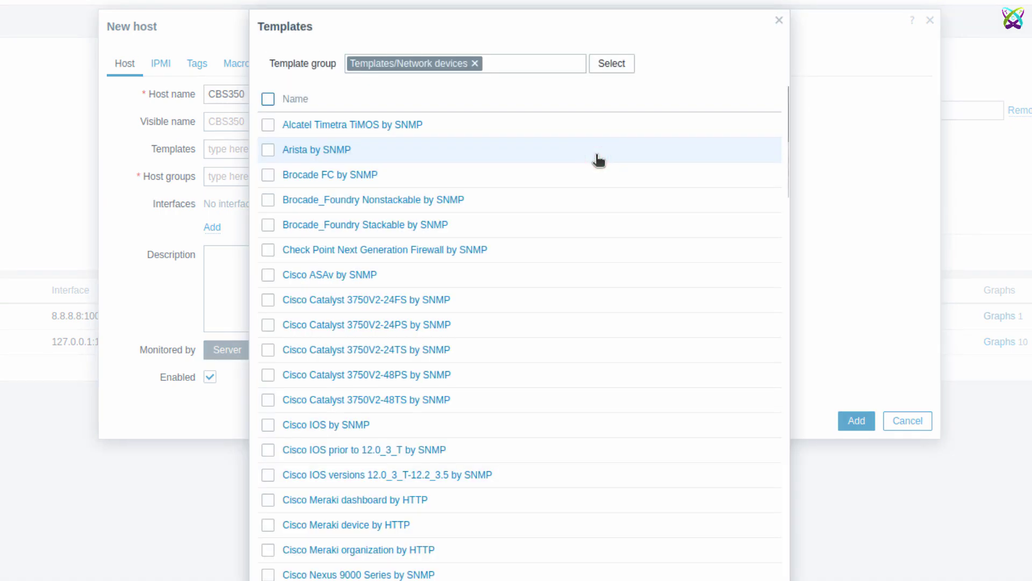
pyautogui.click(474, 64)
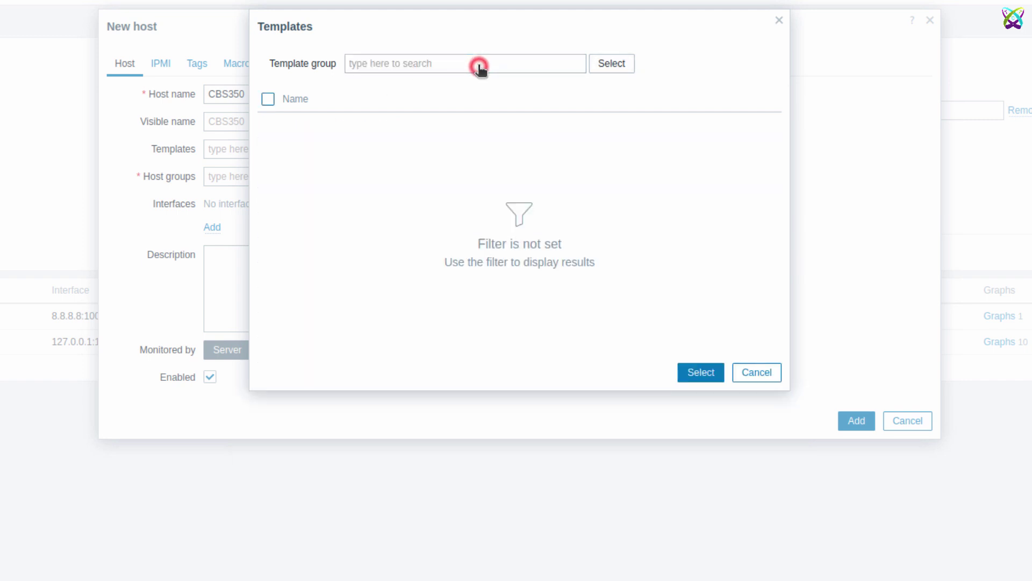
pyautogui.click(603, 63)
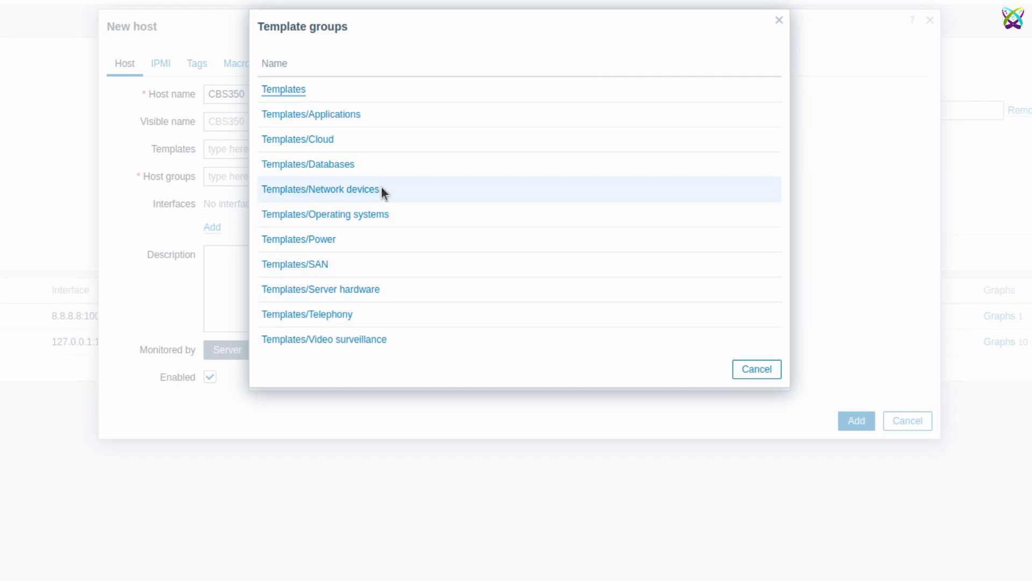
pyautogui.click(321, 190)
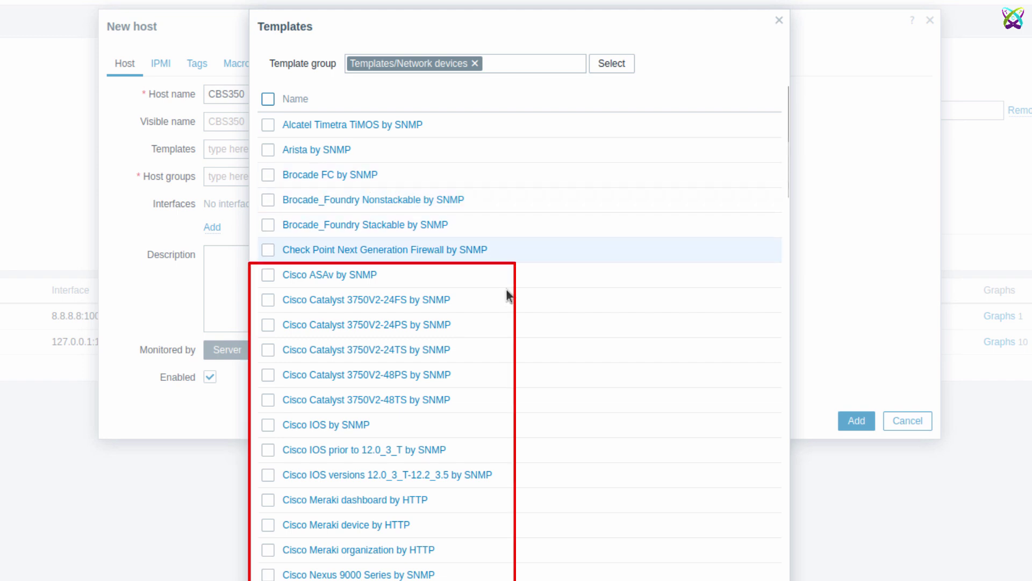
pyautogui.click(268, 424)
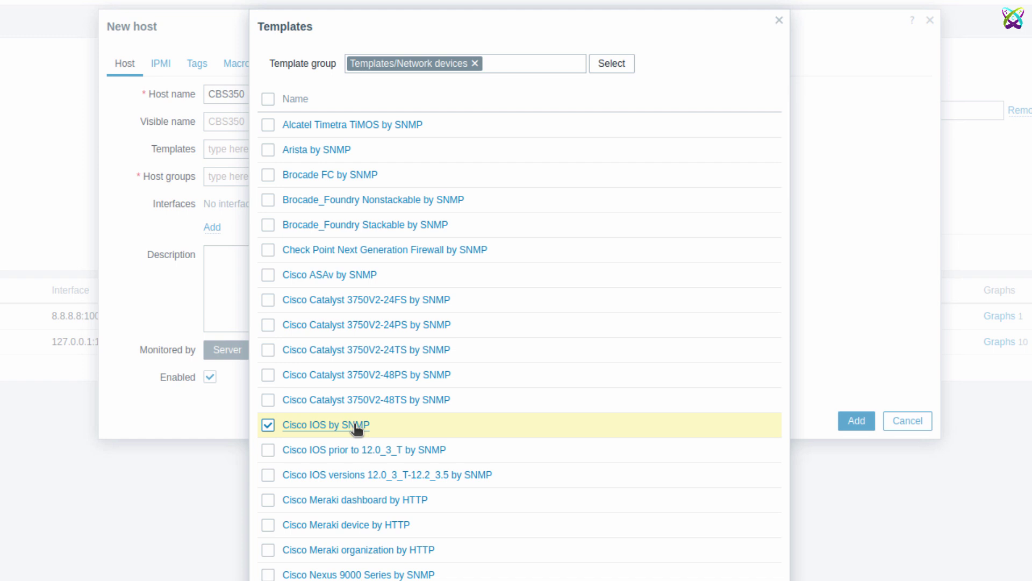
pyautogui.click(730, 576)
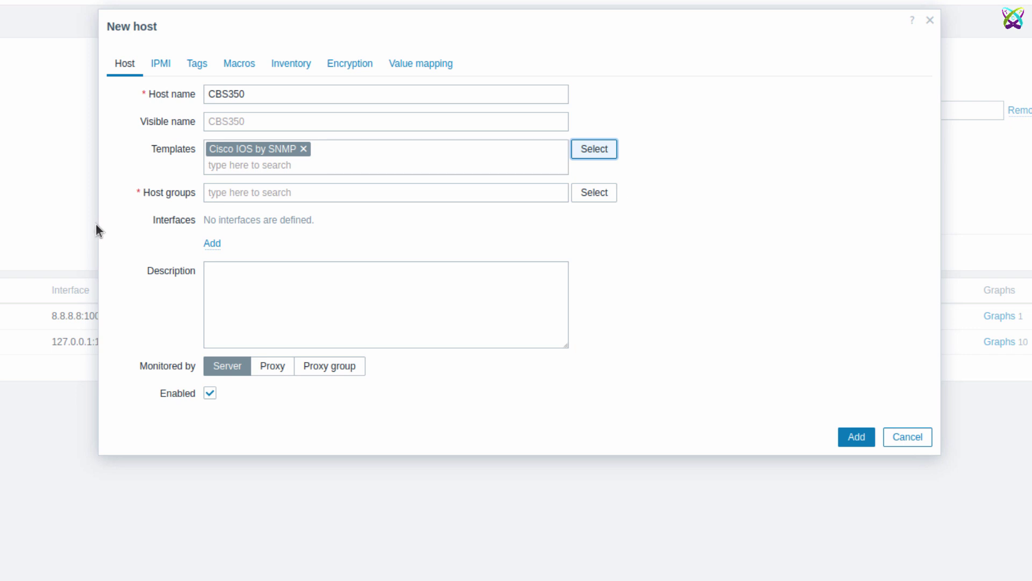
# Add CBS350 to the Applications host group.
pyautogui.click(612, 195)
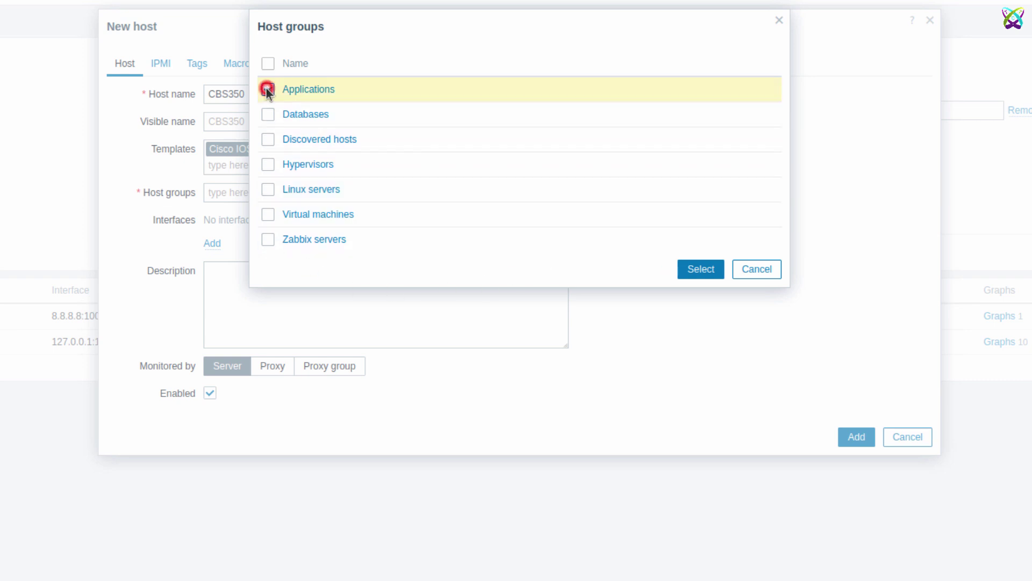
pyautogui.click(698, 270)
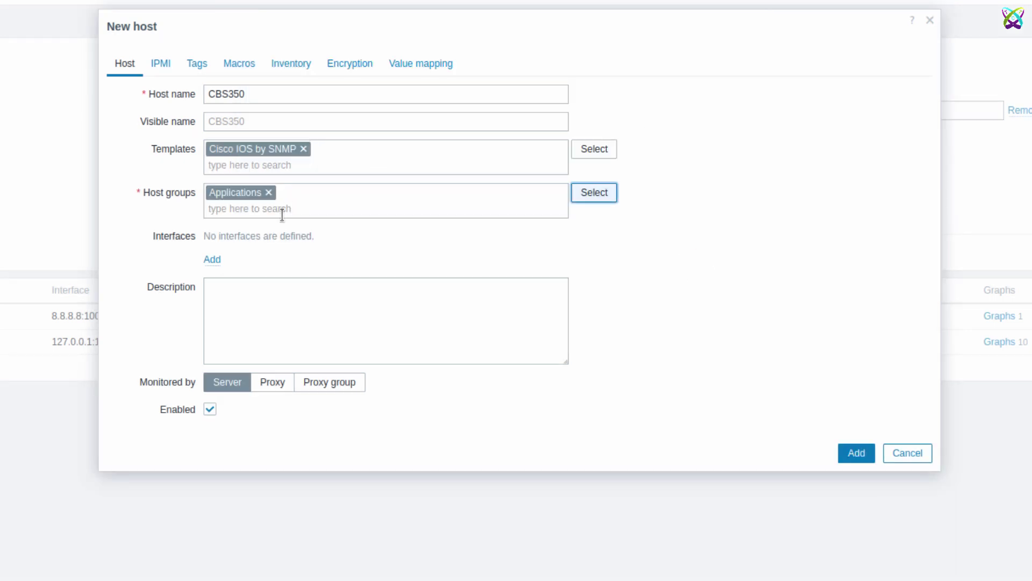
# Add an SNMP interface to CBS350 with IP address 10.16.8.225.
pyautogui.click(213, 259)
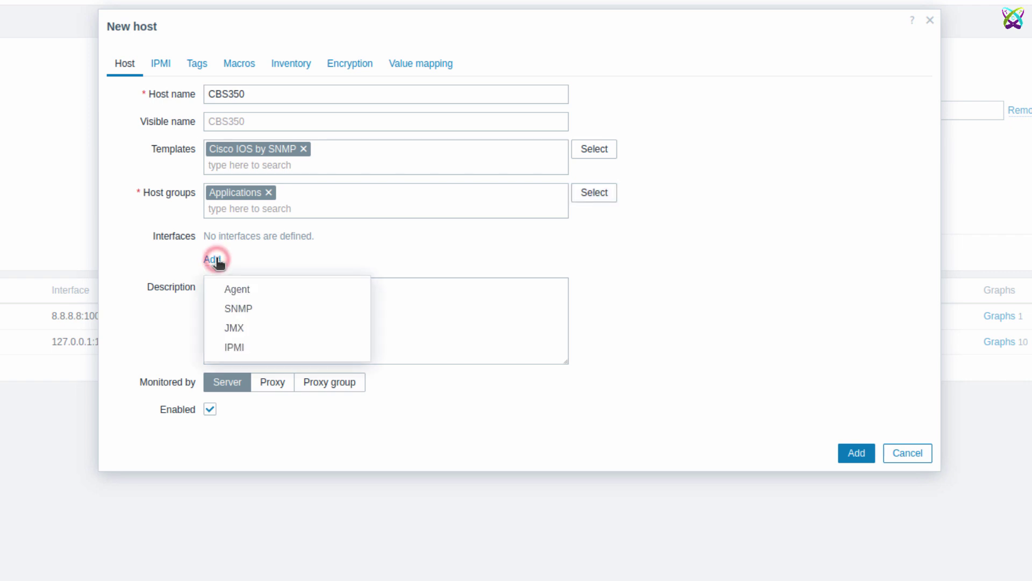
pyautogui.click(303, 309)
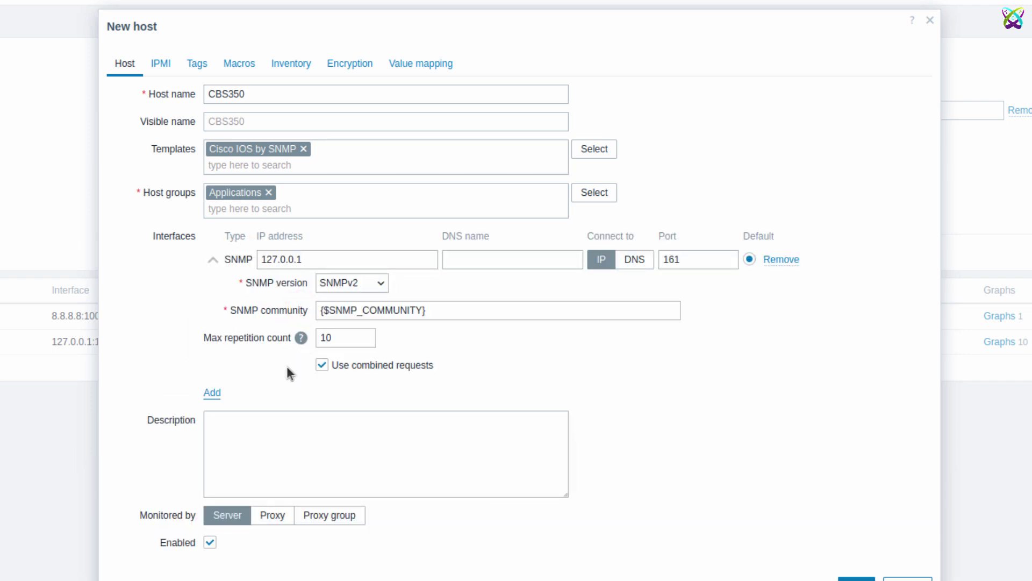
pyautogui.doubleClick(374, 261)
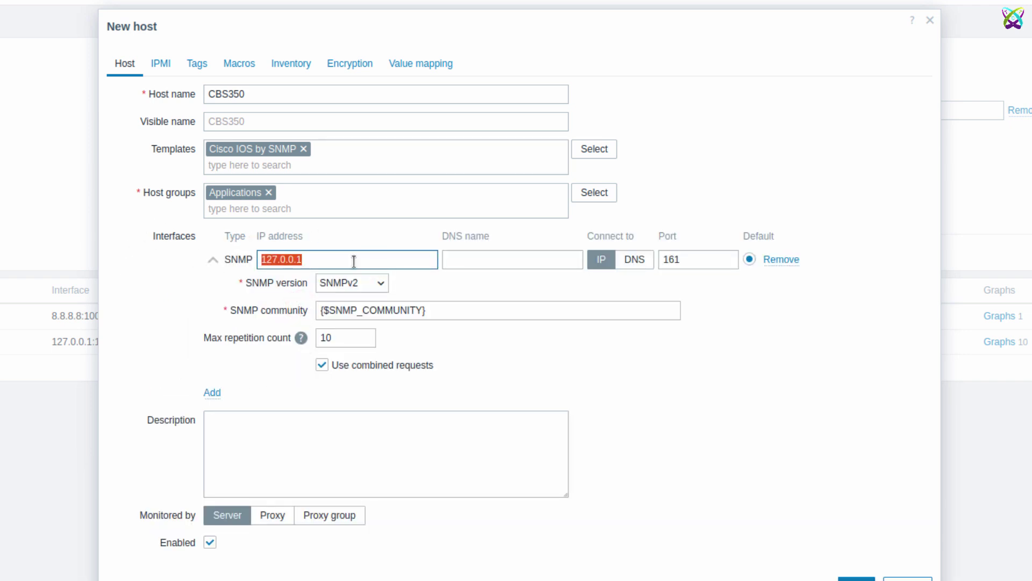
pyautogui.write('10.16.8.225')
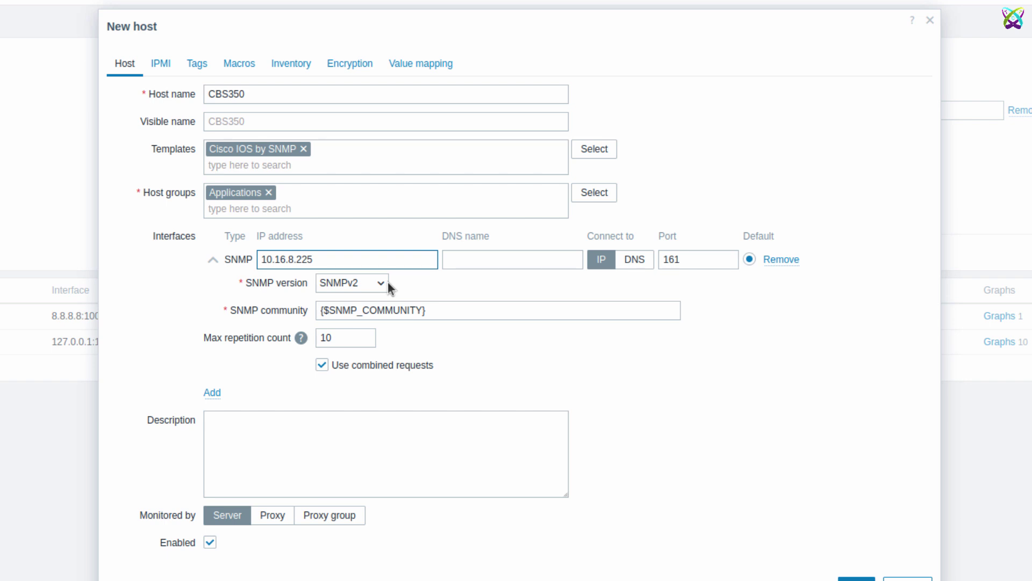
# Copy the {$SNMP_COMMUNITY} macro name from the interface's community field.
pyautogui.click(437, 308)
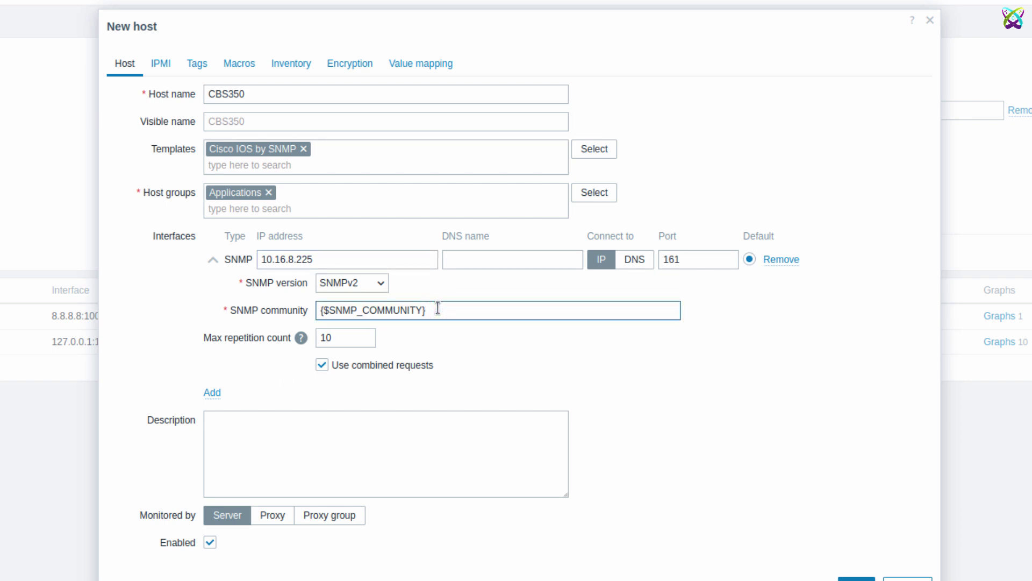
pyautogui.hotkey('ctrl', 'a')
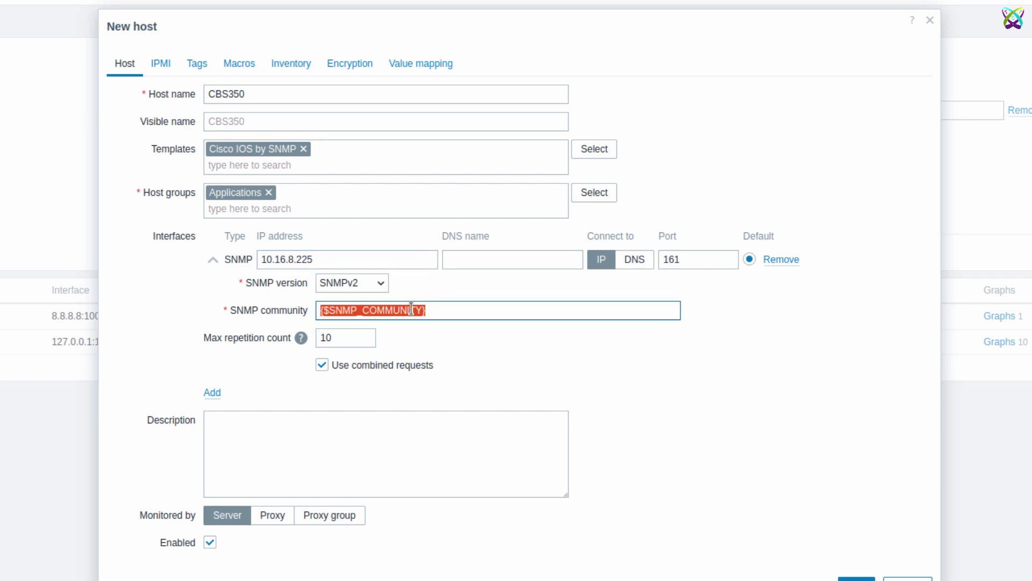
pyautogui.rightClick(413, 310)
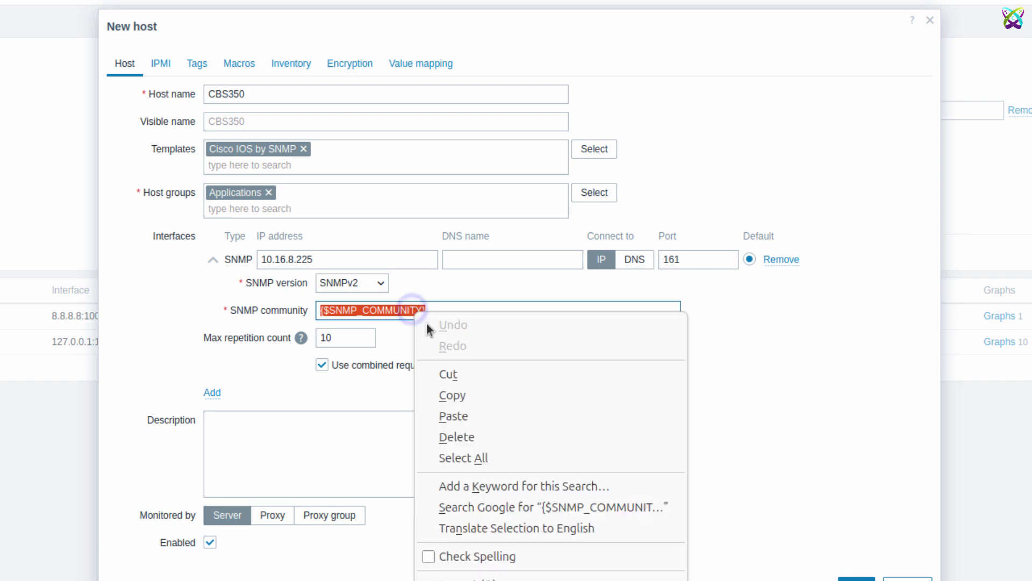
pyautogui.click(457, 395)
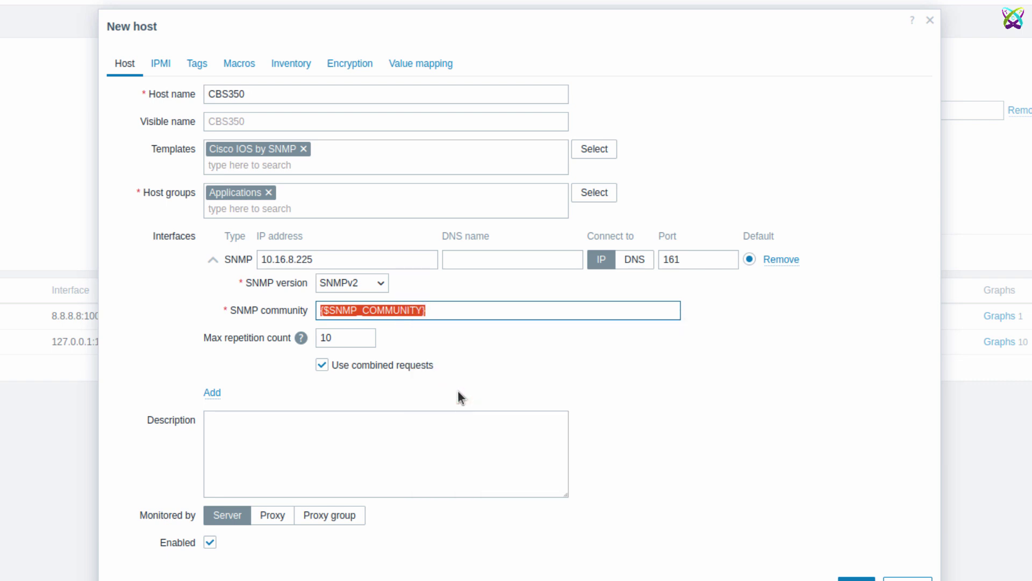
pyautogui.click(245, 66)
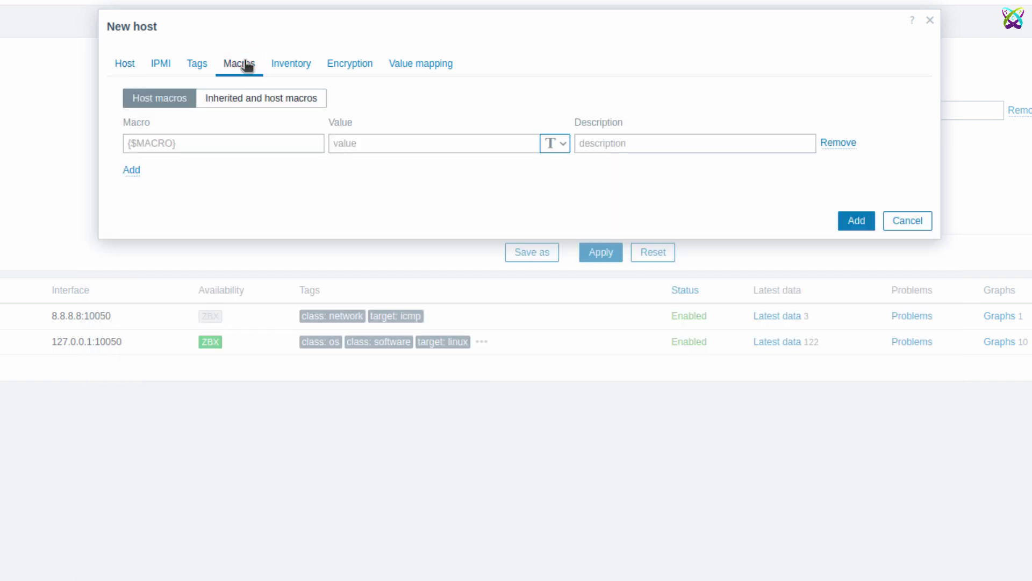
pyautogui.click(226, 146)
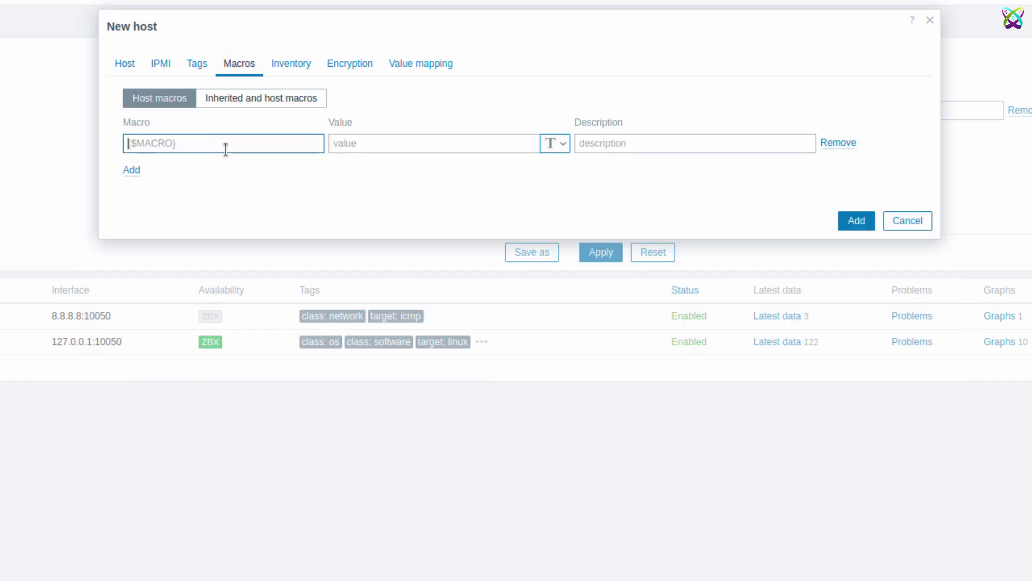
pyautogui.write('{$SNMP_COMMUNITY}')
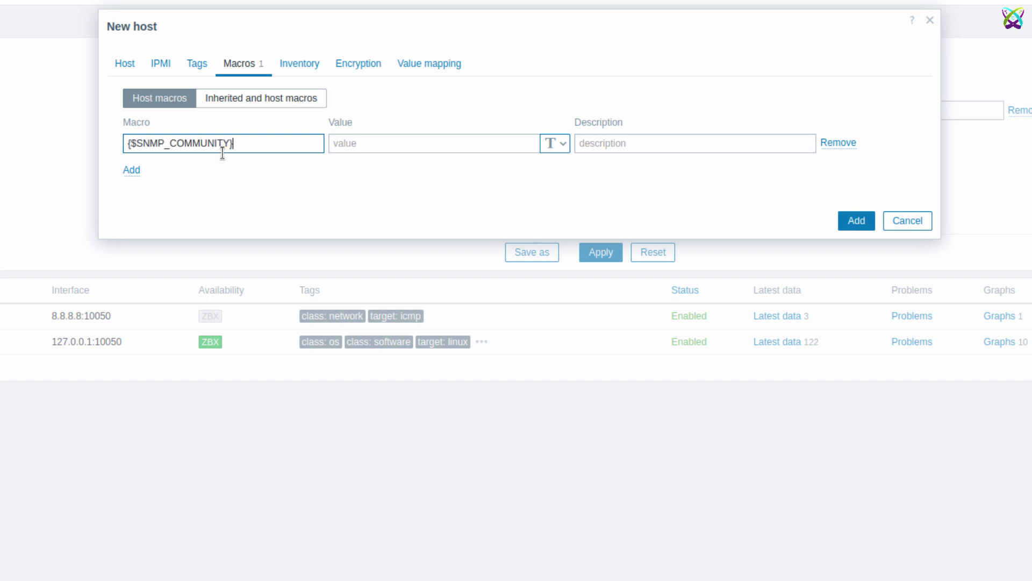
pyautogui.click(515, 142)
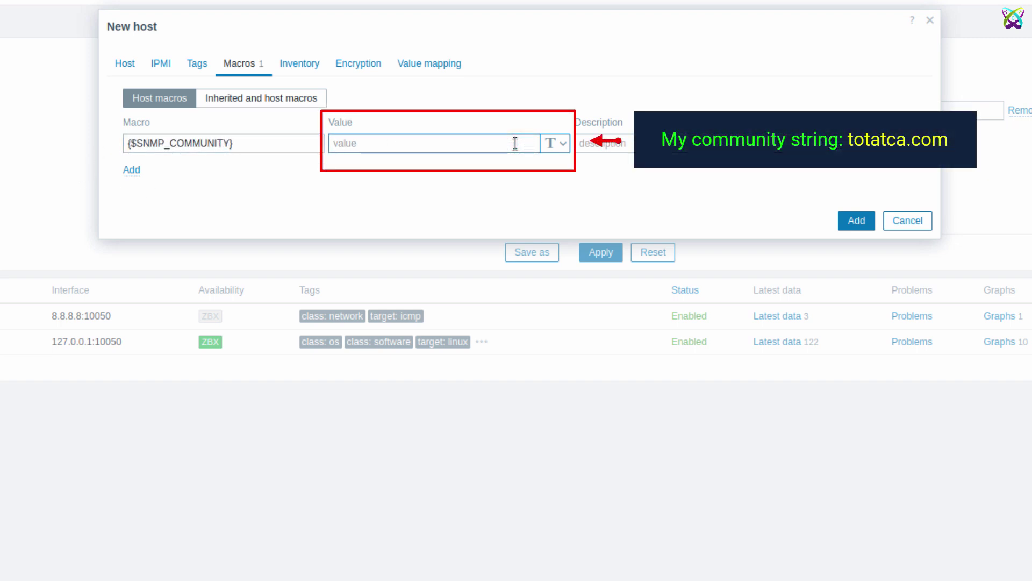
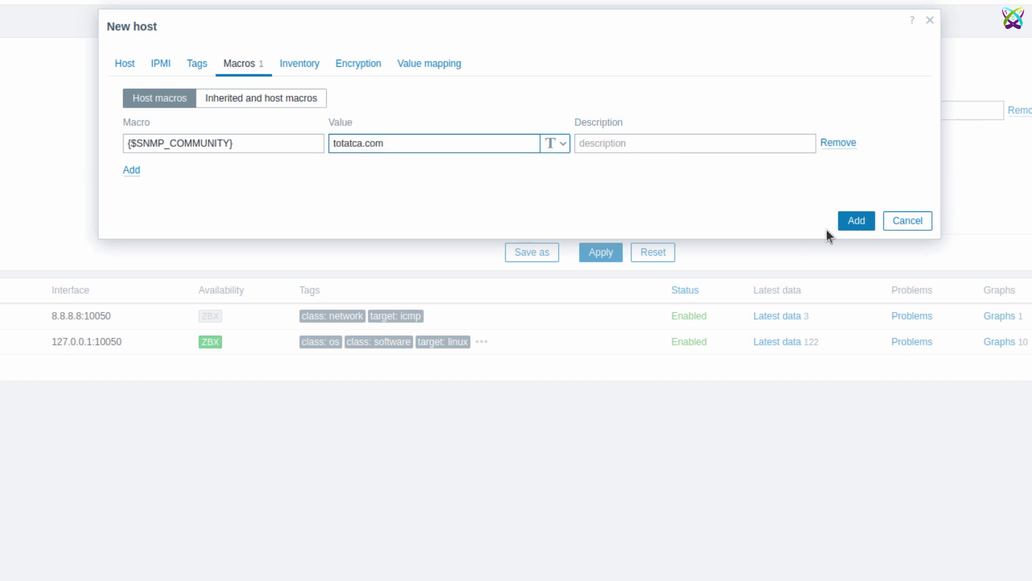
pyautogui.click(856, 221)
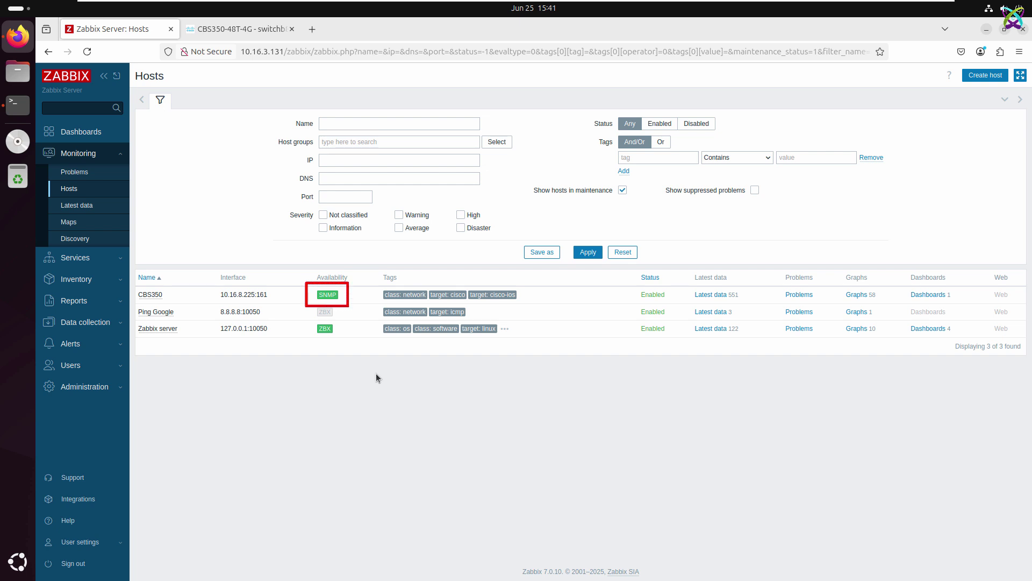
# Check the green SNMP badge showing interface 10.16.8.225:161 as Available.
pyautogui.click(329, 298)
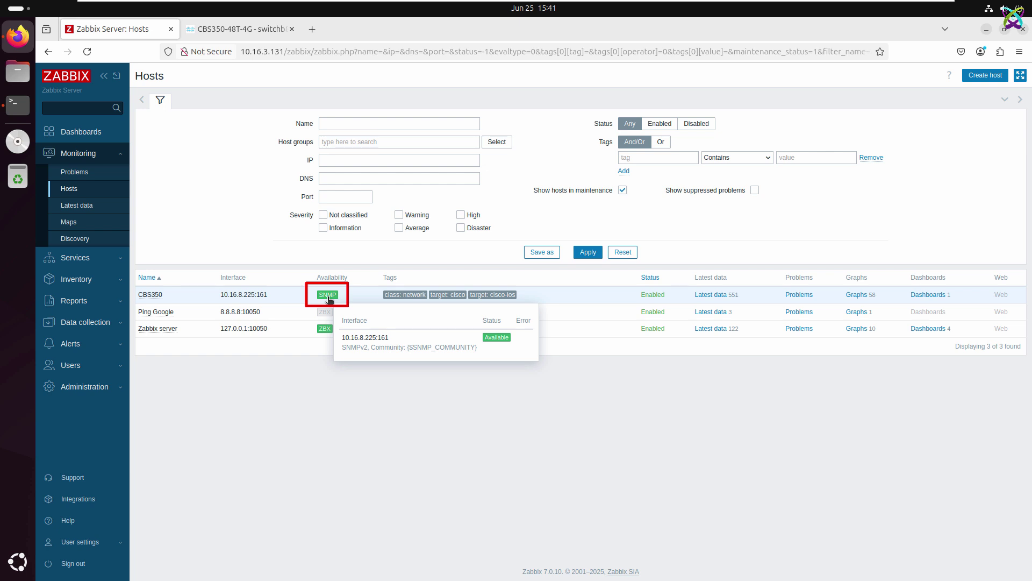
# View the CBS350 host's graphs from its host menu.
pyautogui.click(155, 297)
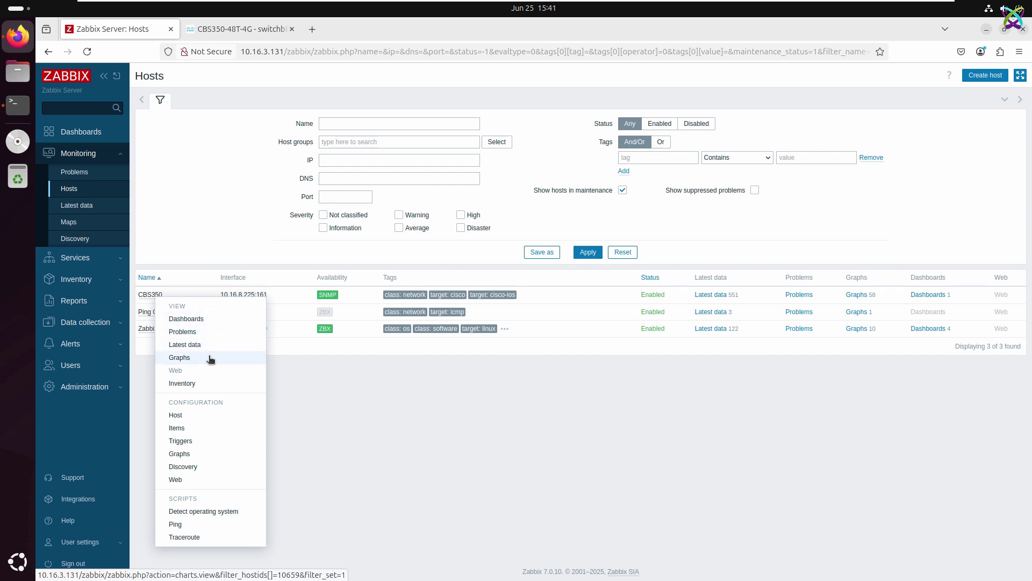
pyautogui.click(210, 358)
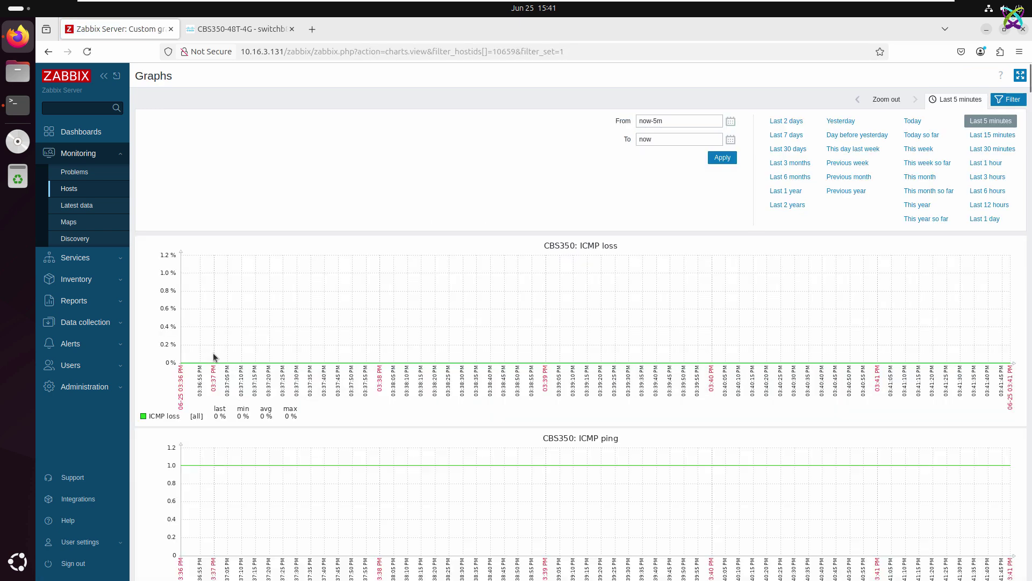